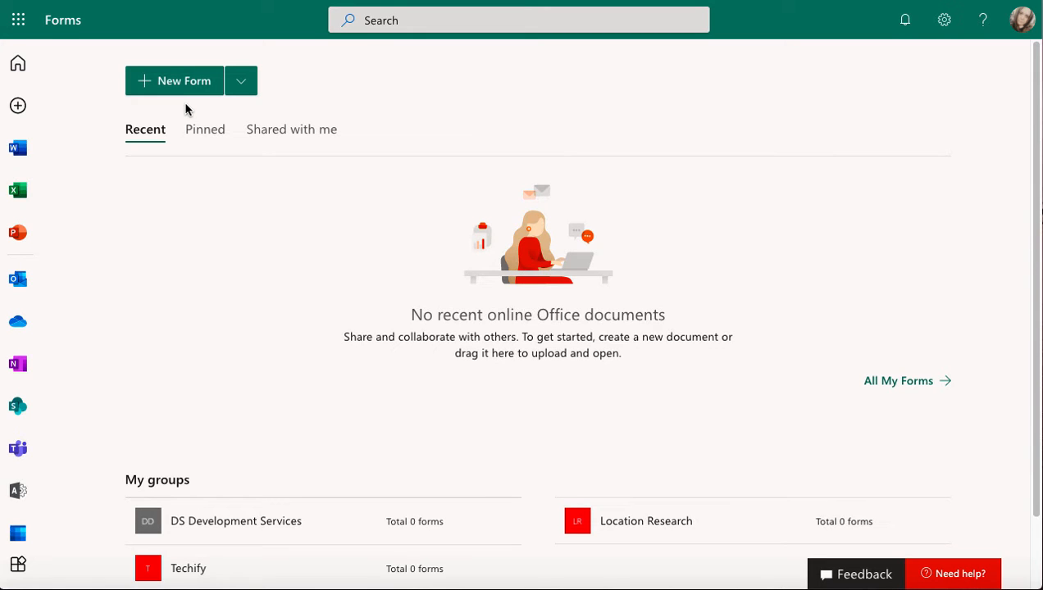
Step: Create a new blank form
click(181, 89)
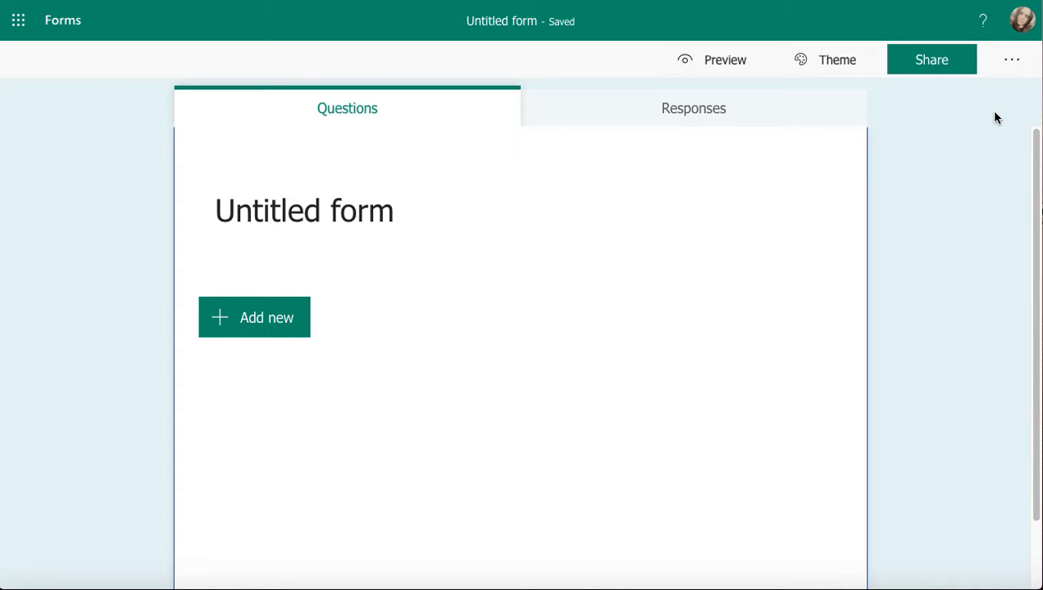
click(1012, 62)
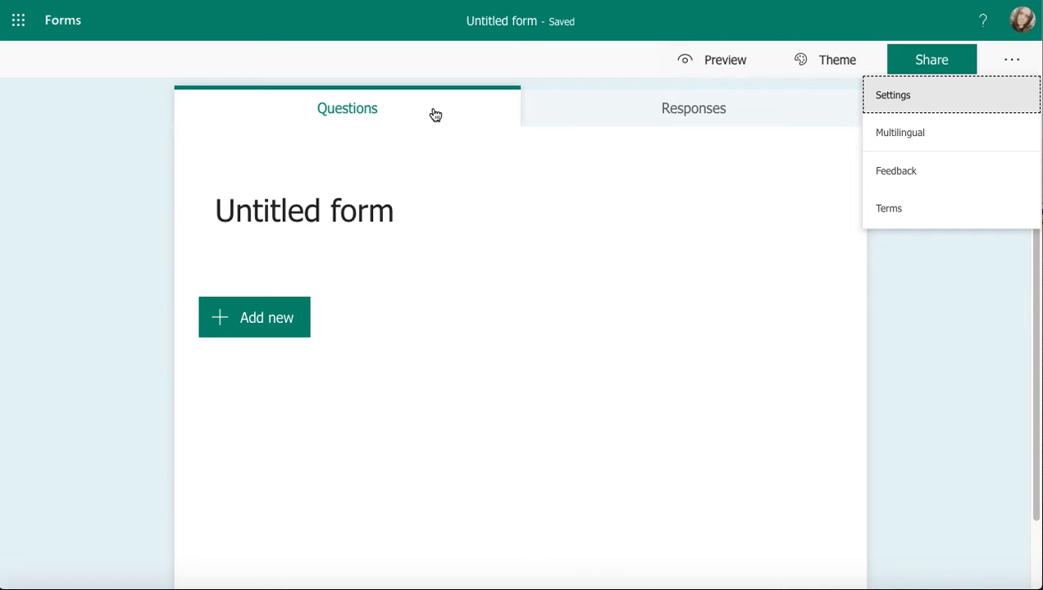
click(577, 107)
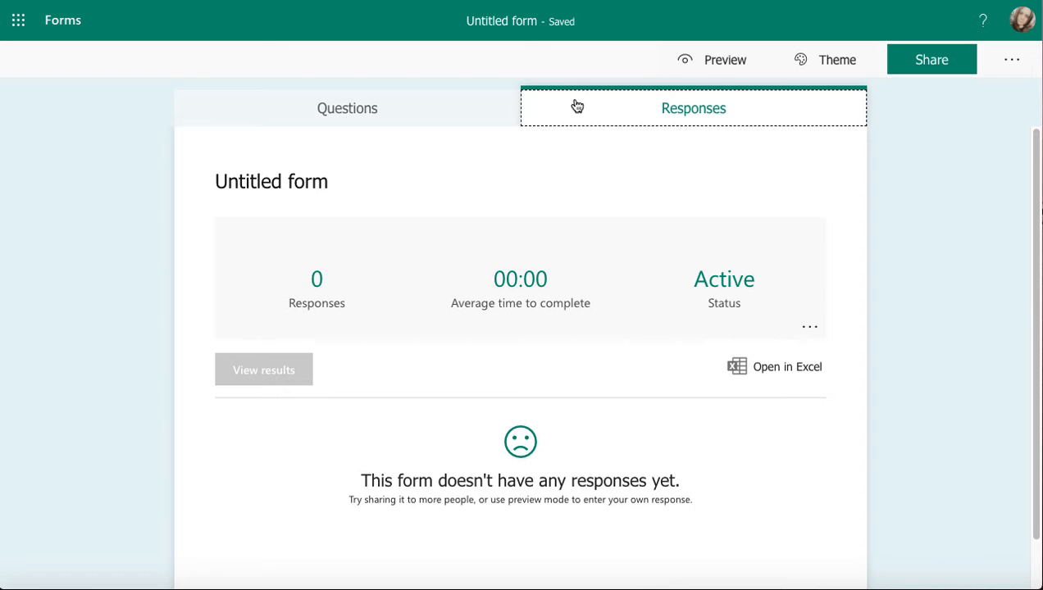
click(422, 115)
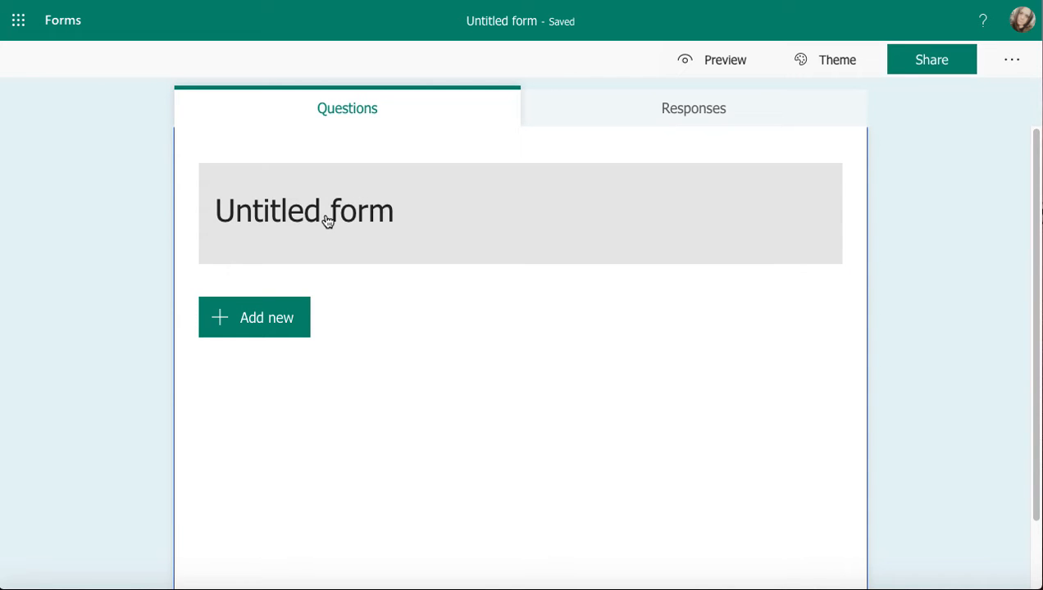
Step: Title the form "Training feedback" and dismiss the theme ideas tip
click(327, 219)
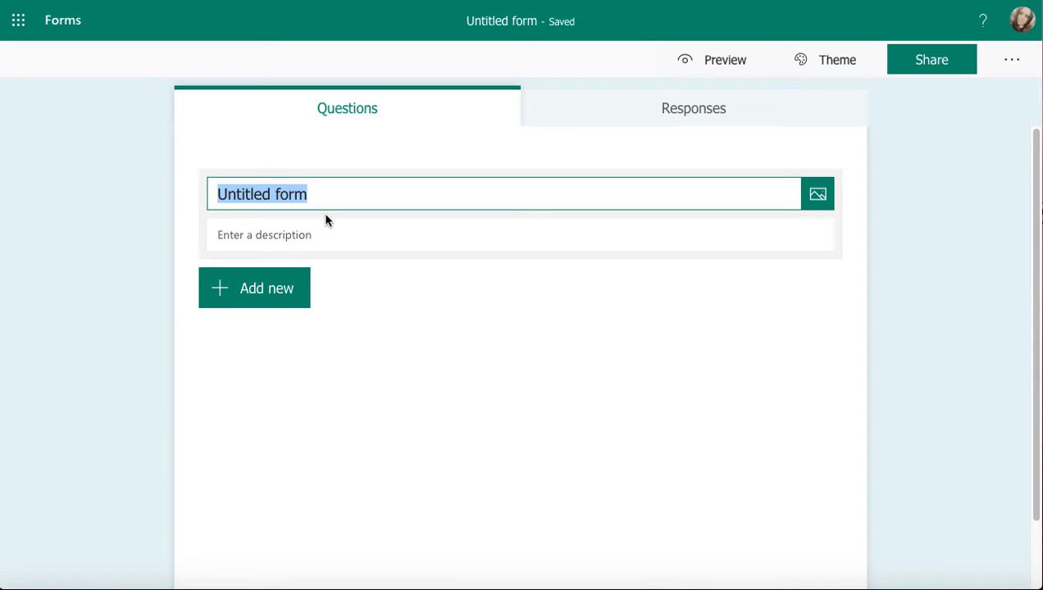
text(T)
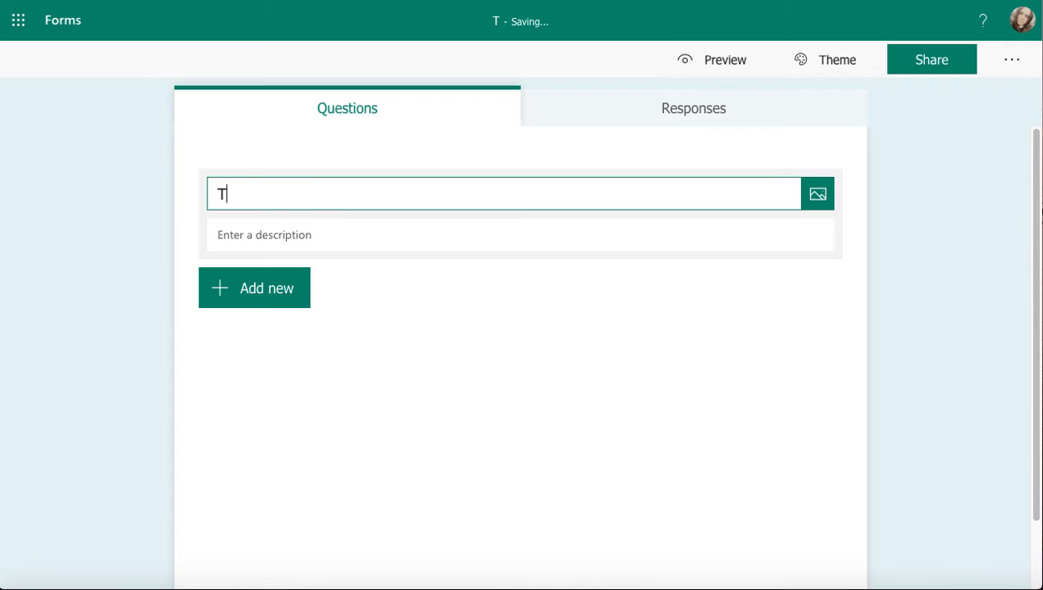
text(raining feedback)
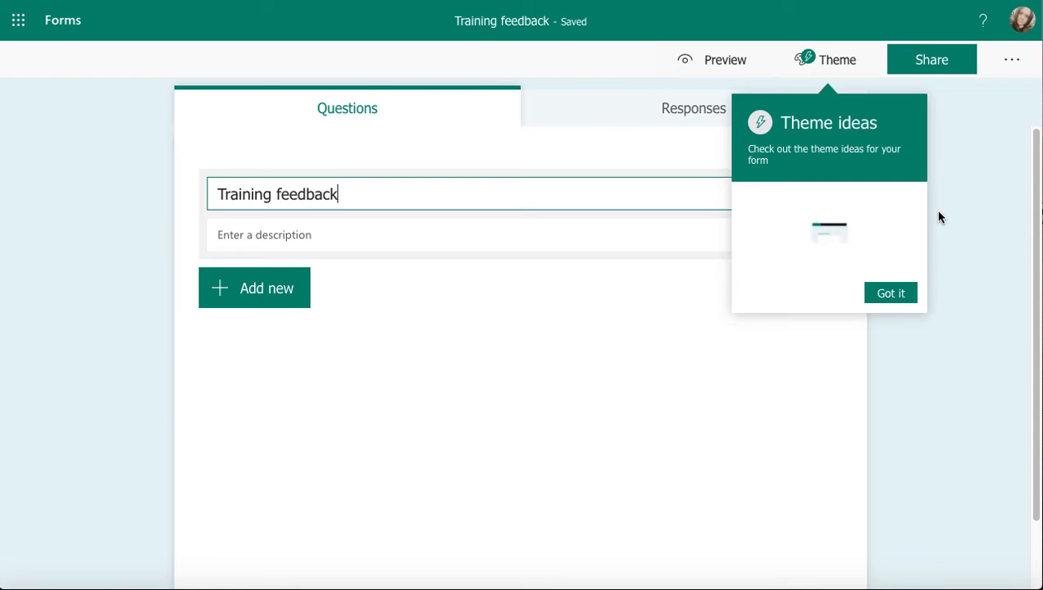
click(883, 300)
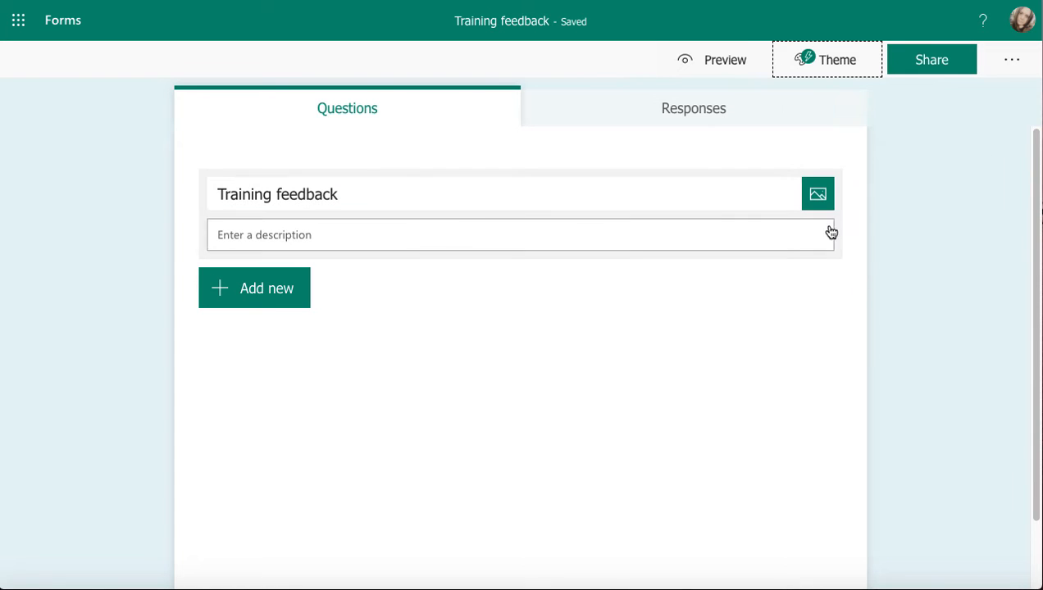
click(818, 199)
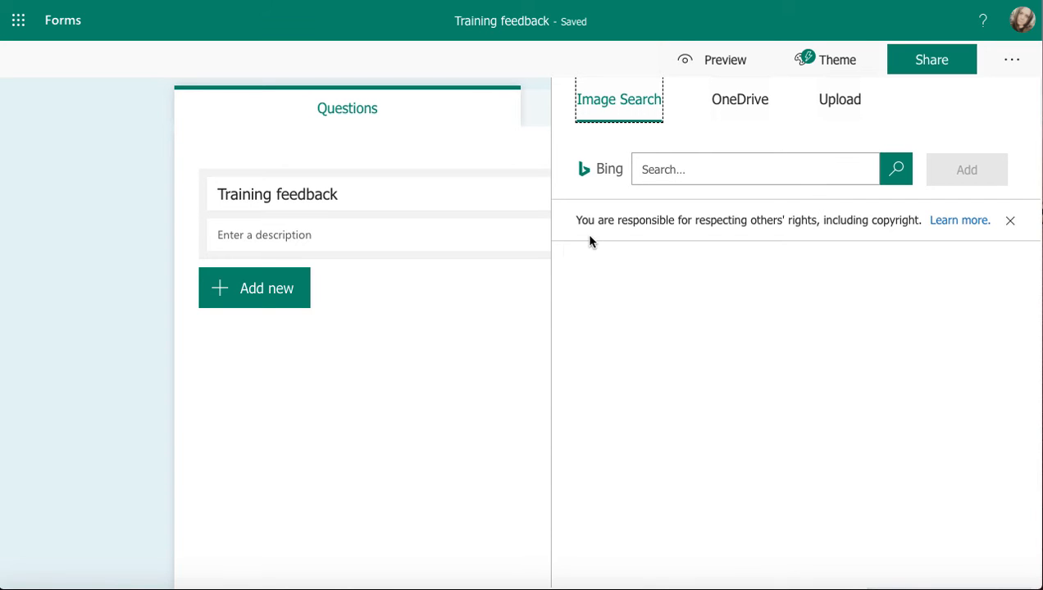
click(433, 311)
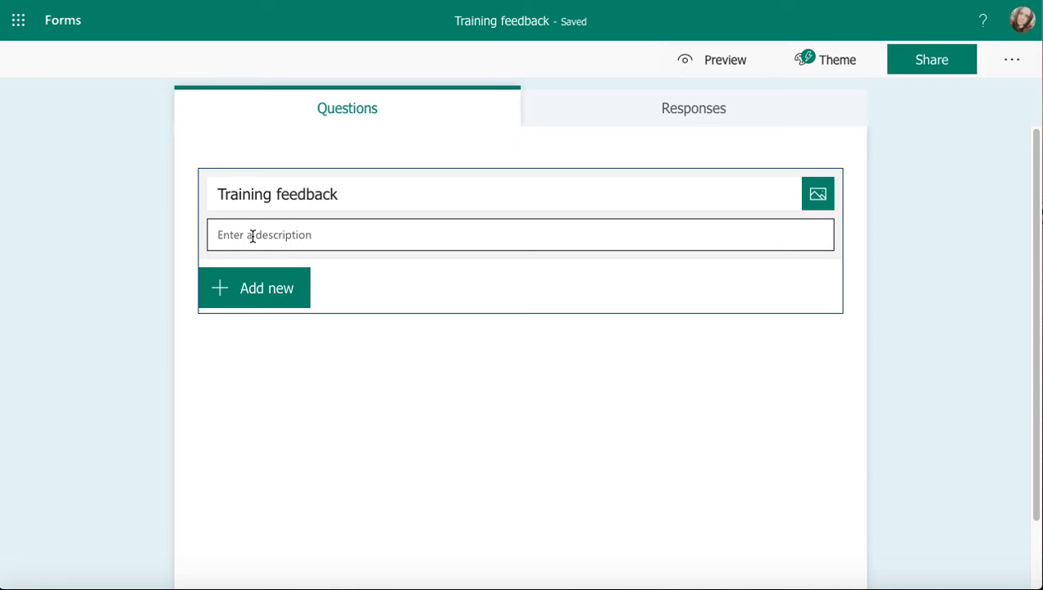
Step: Add a Choice question that asks "Did the learning meet your learning style?"
click(266, 307)
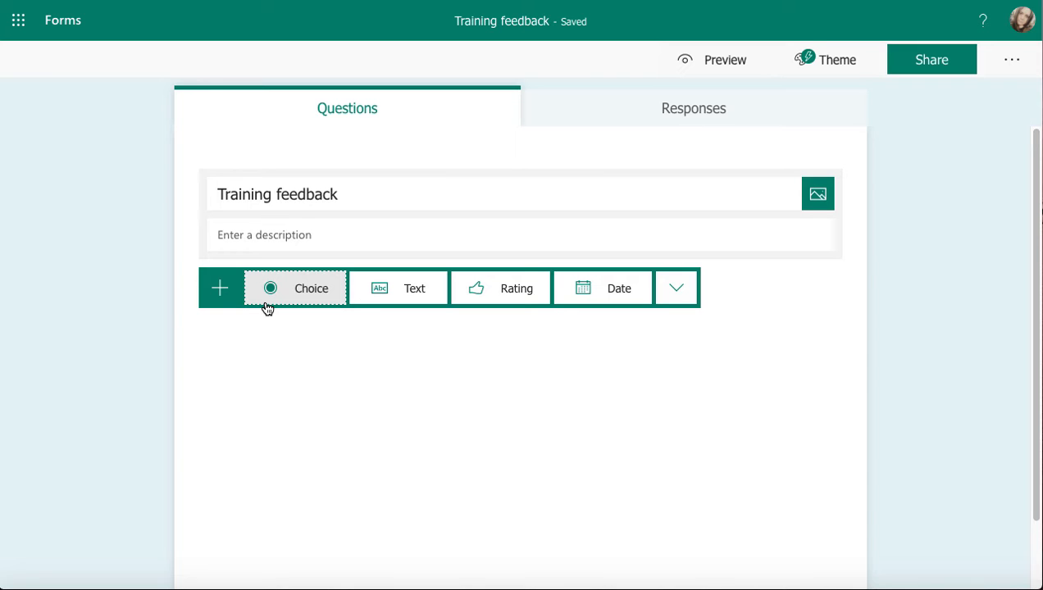
click(675, 290)
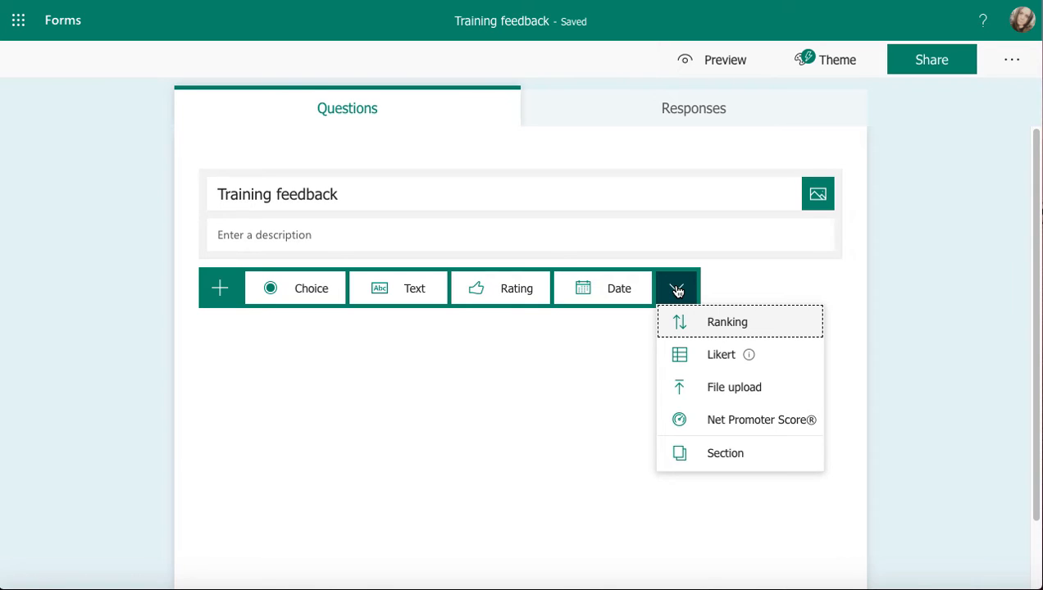
click(312, 290)
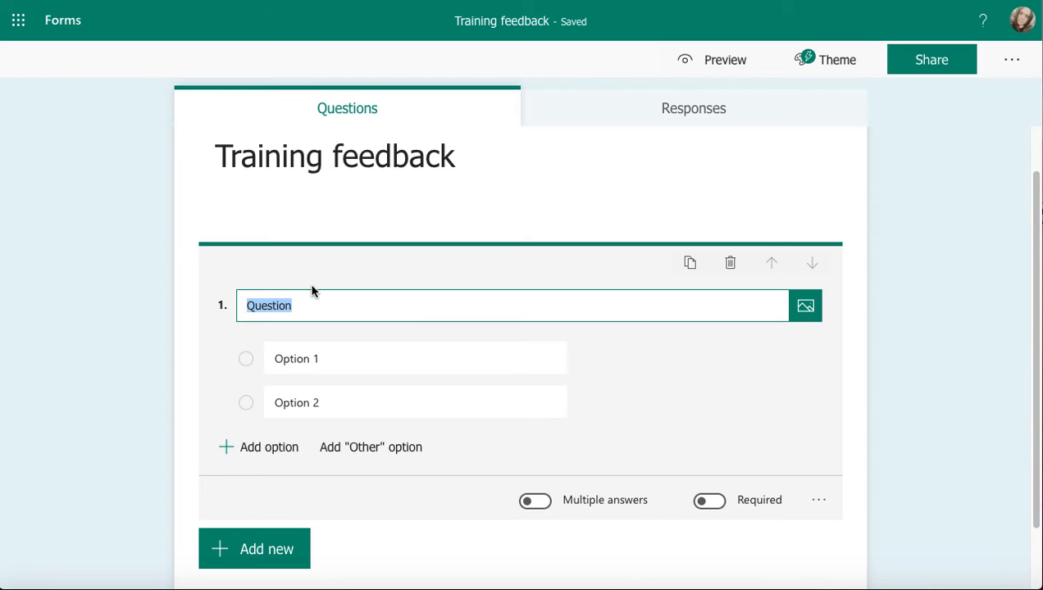
text(Did the )
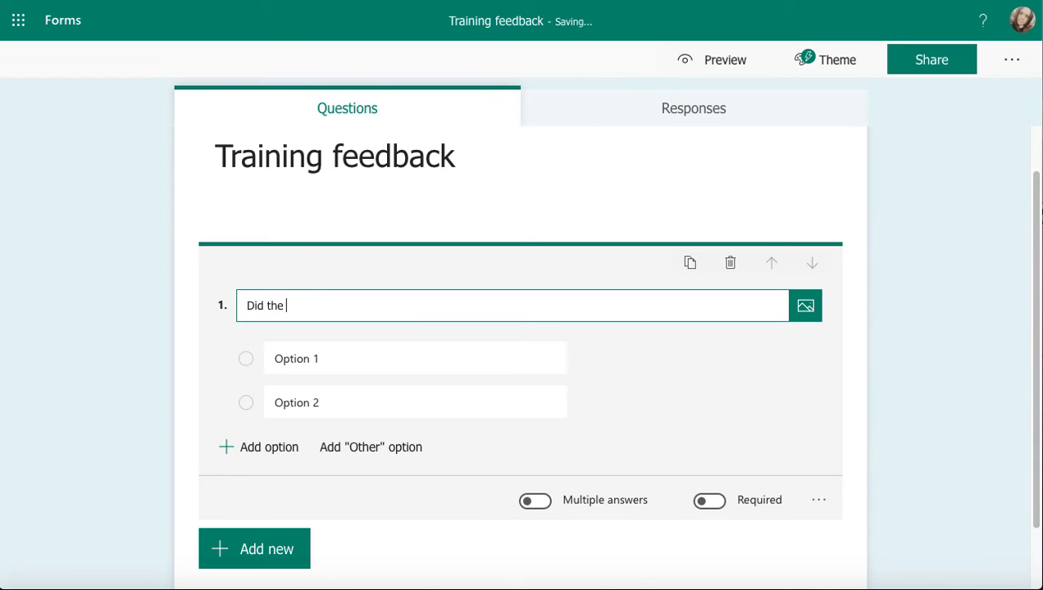
text(learning meet your learning)
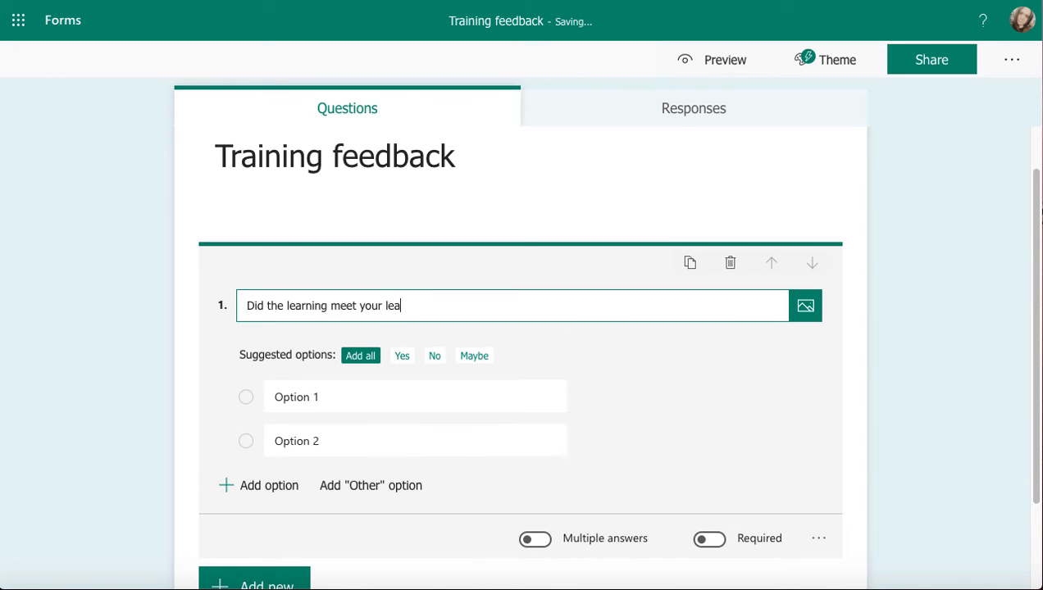
text( style?)
click(806, 308)
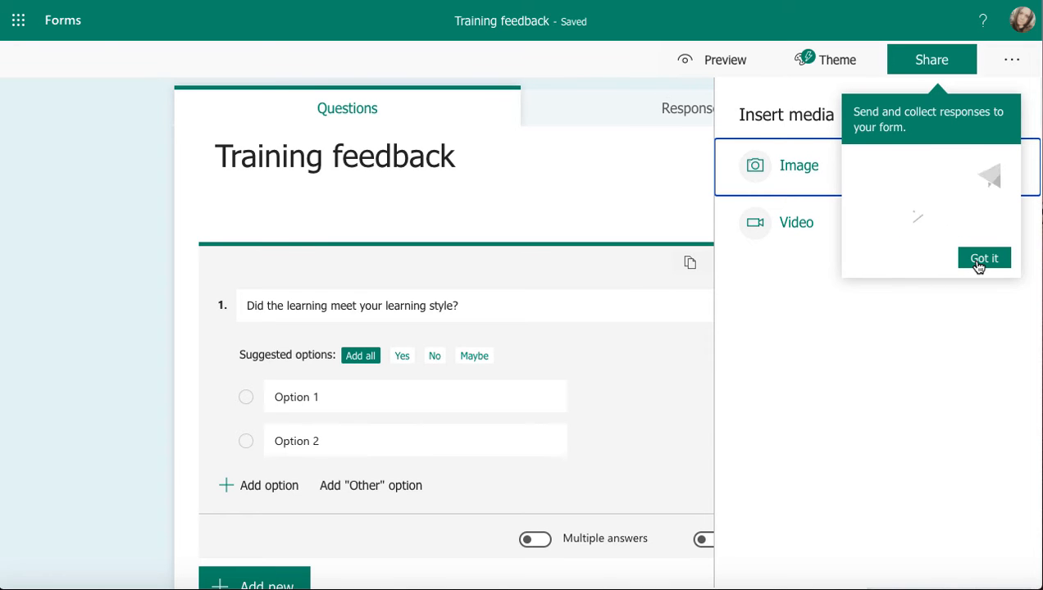
click(978, 265)
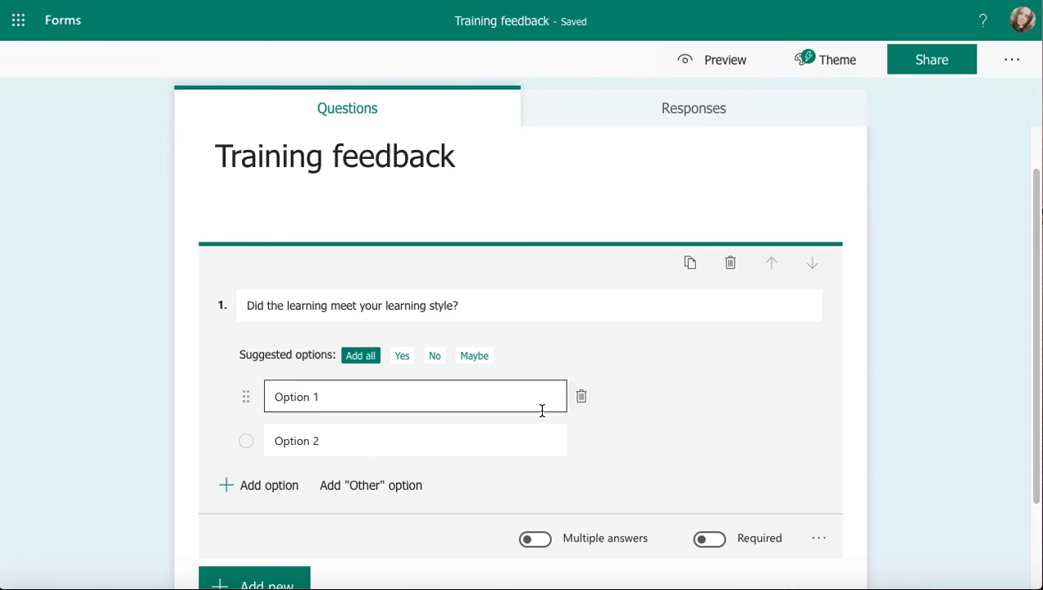
click(809, 312)
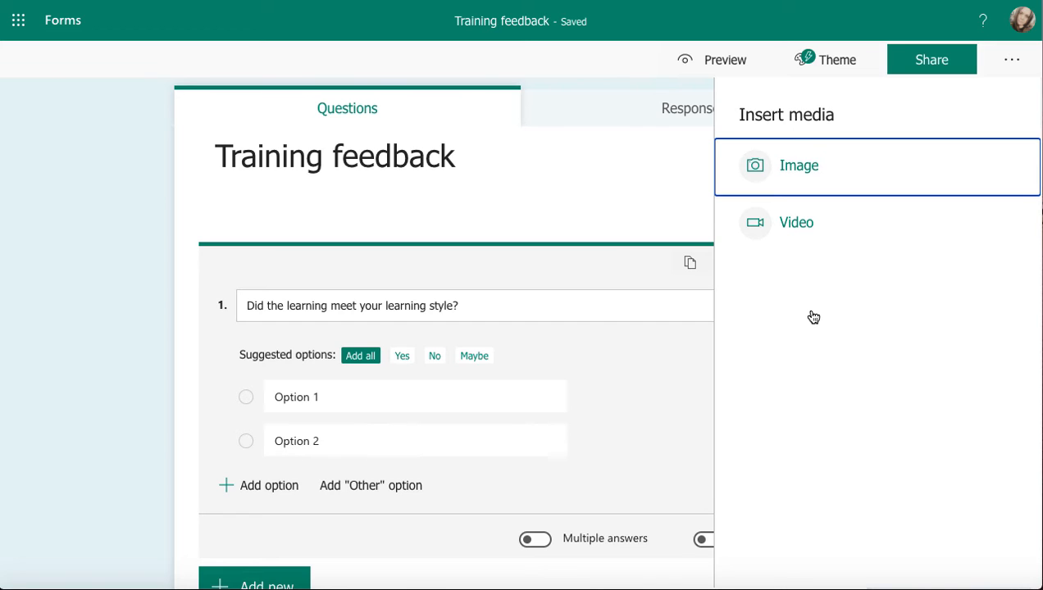
click(673, 387)
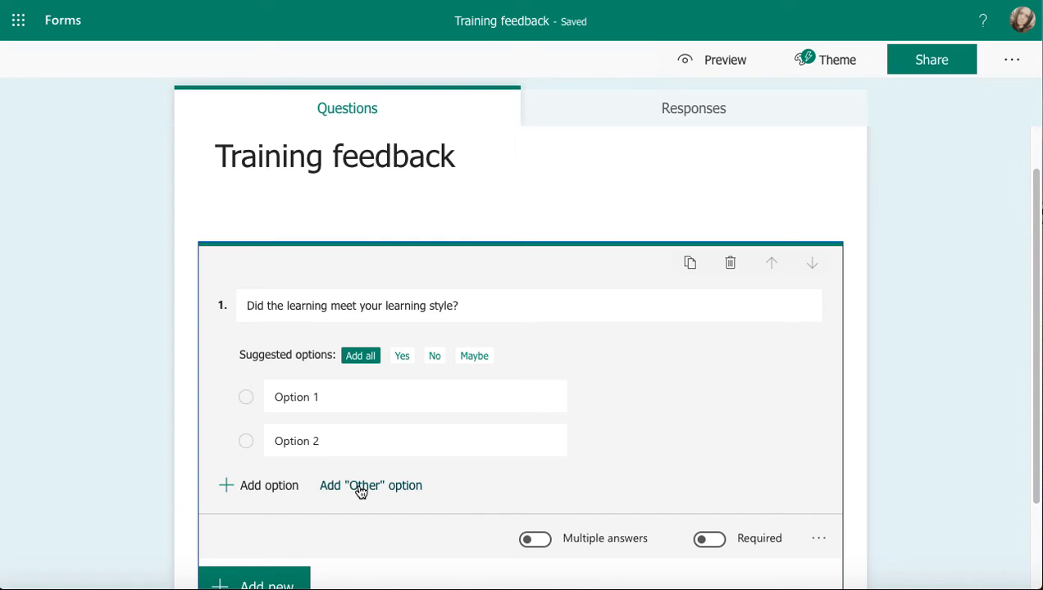
Step: Give the learning style question the suggested answers Yes and No plus an "Other" option
click(402, 358)
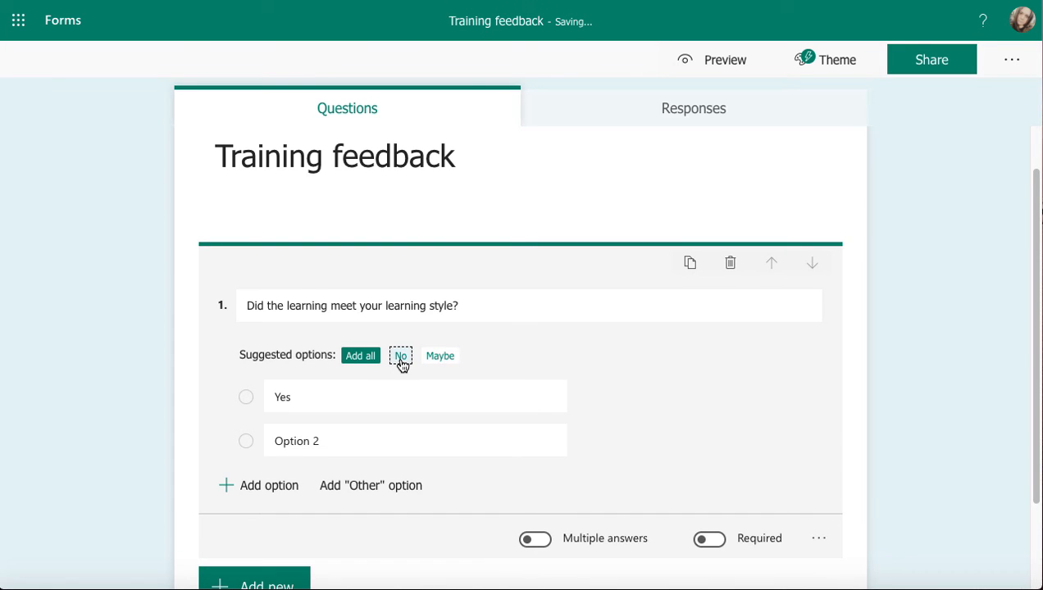
click(402, 361)
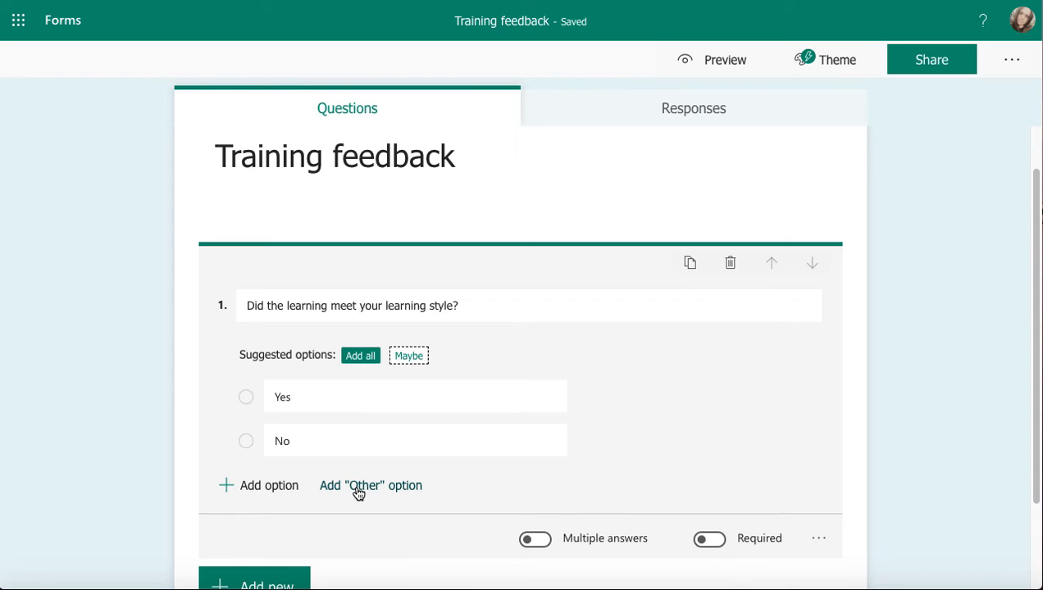
click(358, 492)
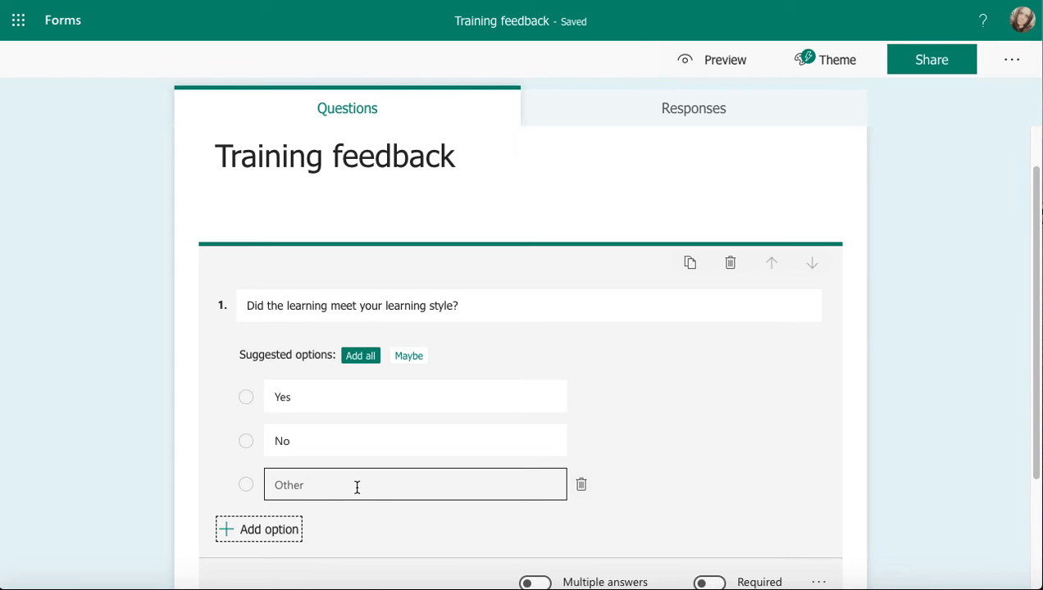
click(1037, 311)
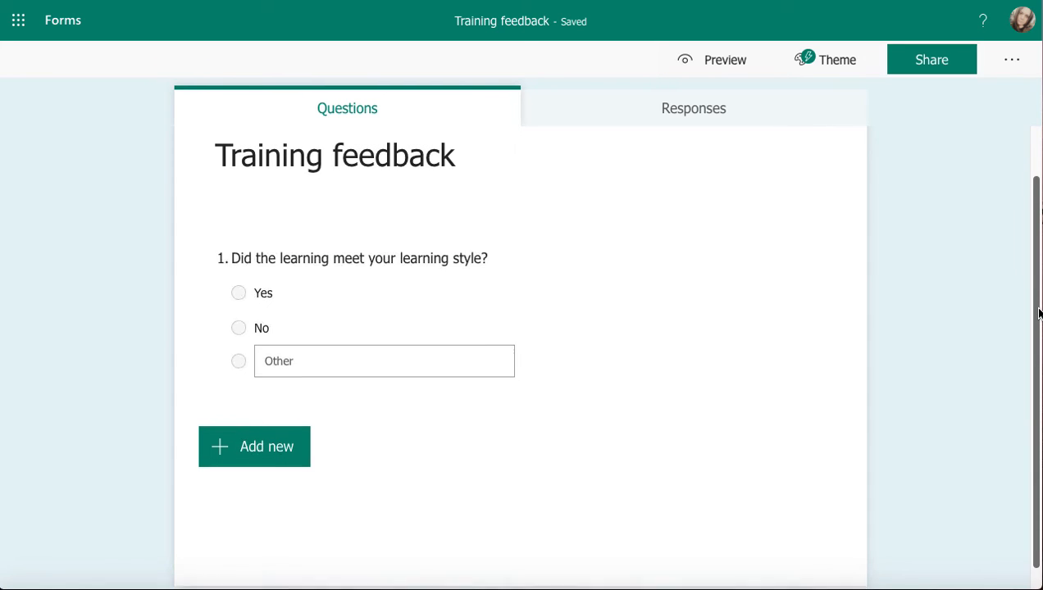
click(405, 353)
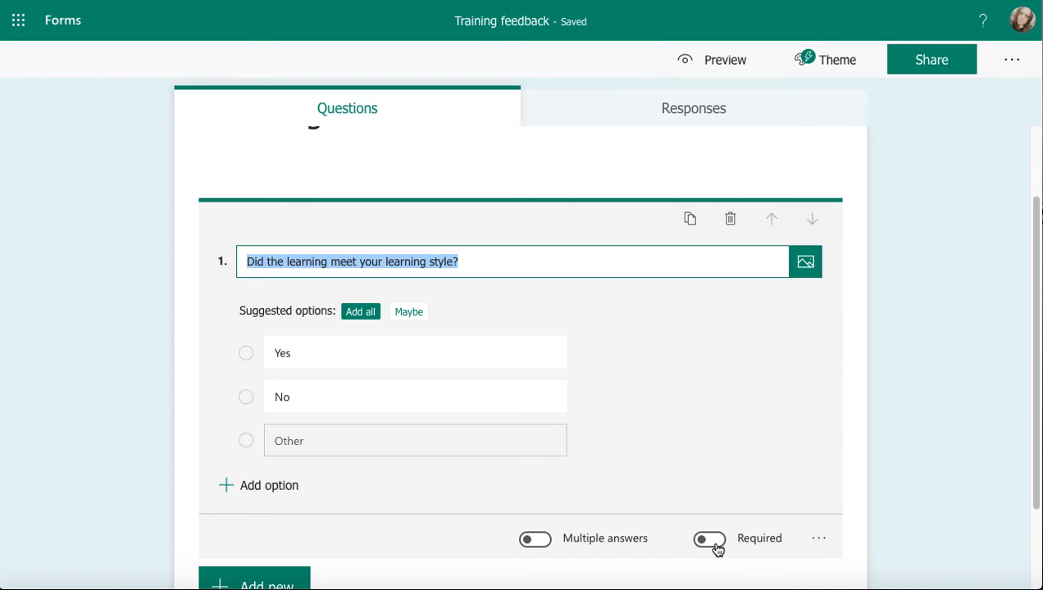
click(818, 542)
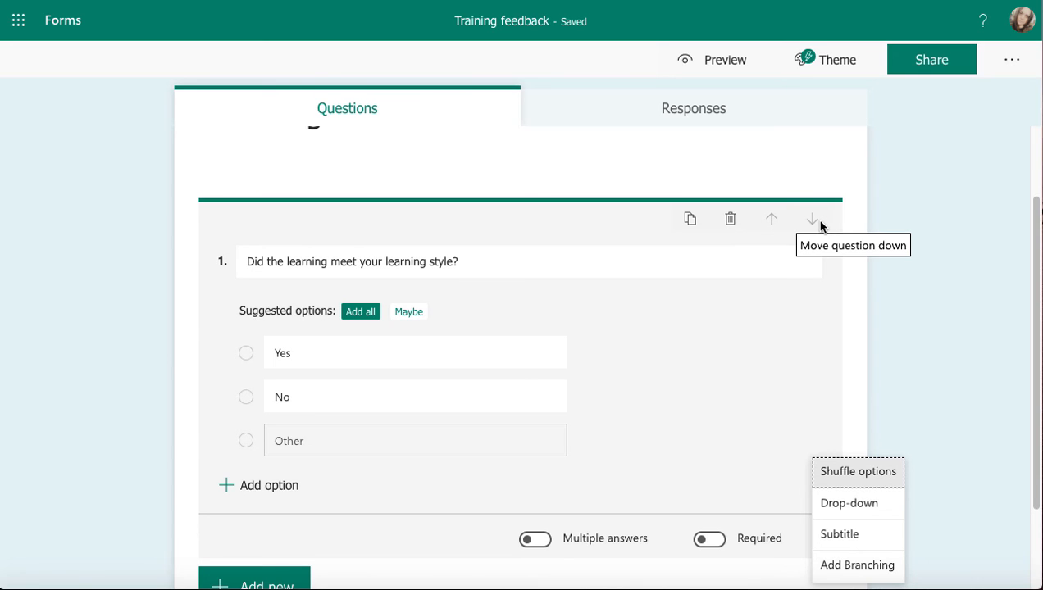
click(859, 243)
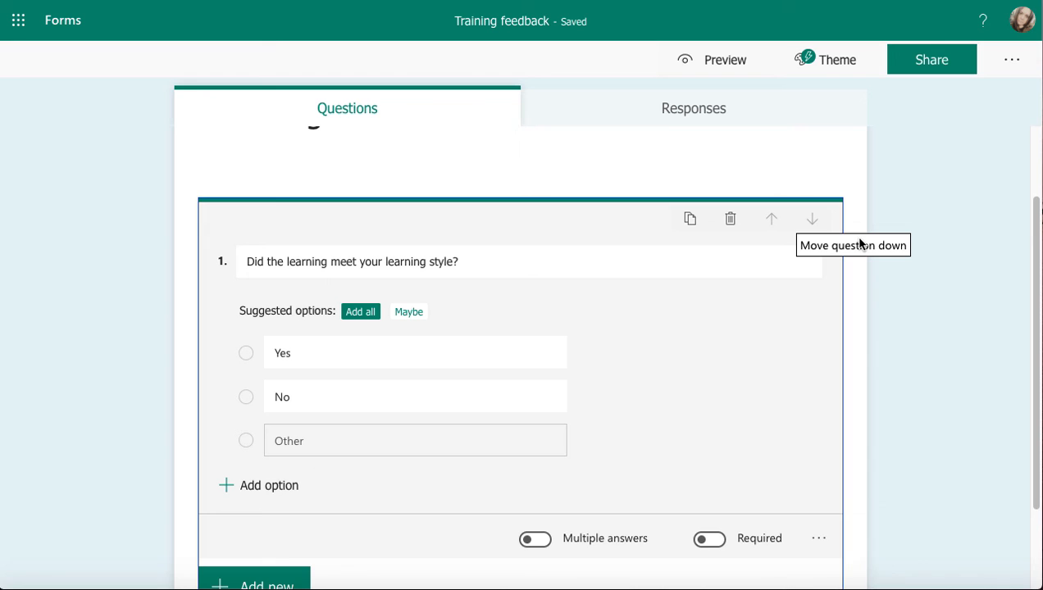
click(1034, 312)
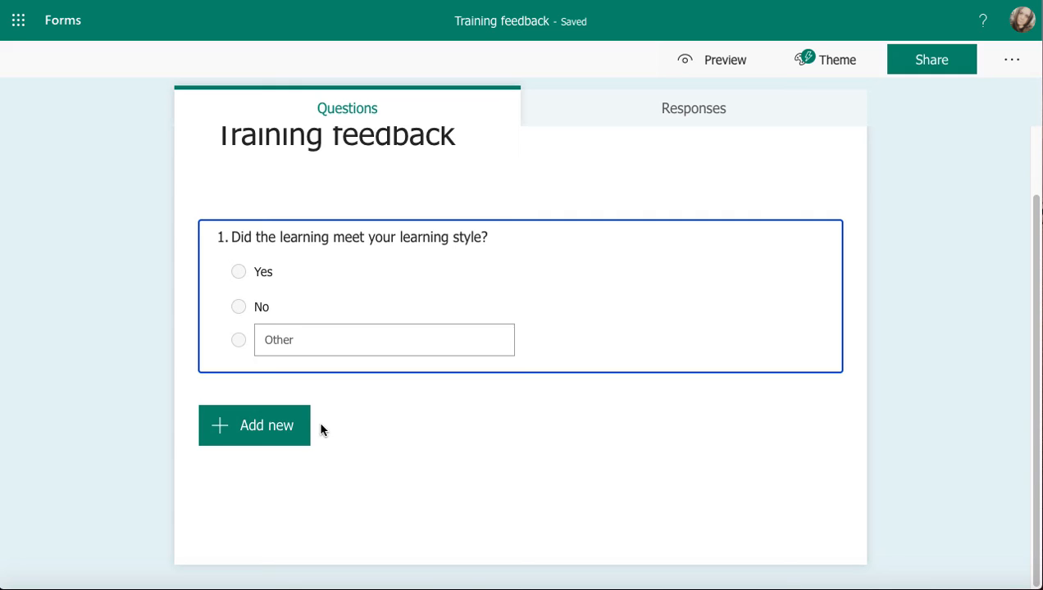
Step: Add a Text question below the learning style question and allow long answers for it
click(279, 431)
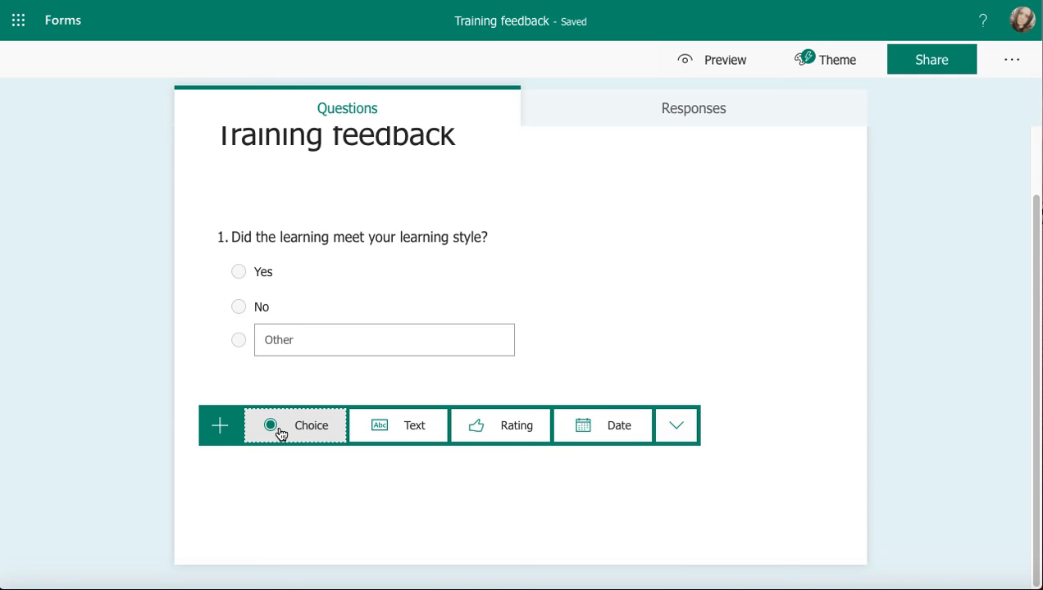
click(402, 428)
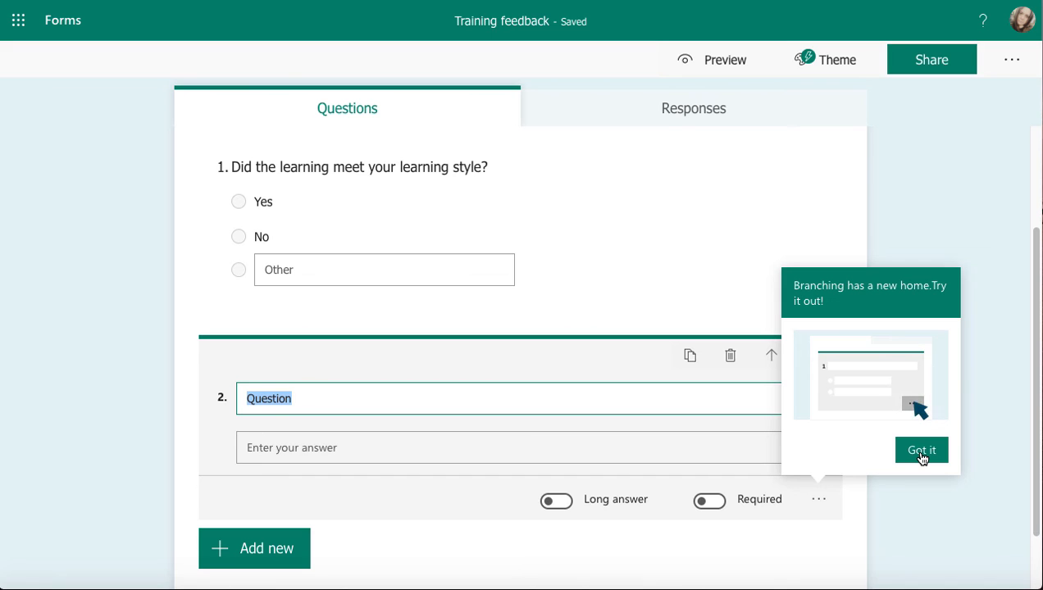
click(921, 456)
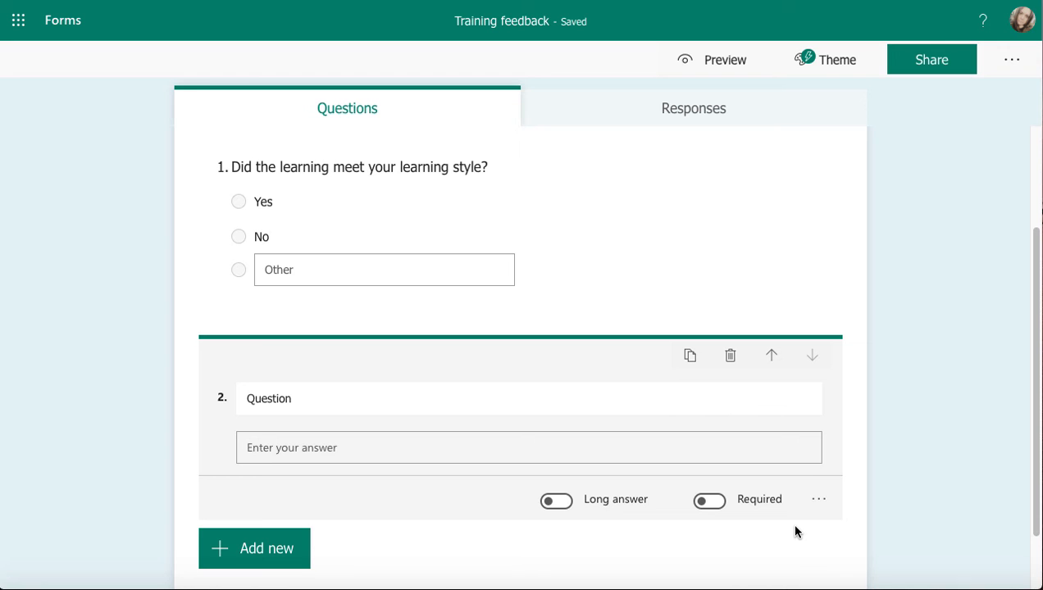
click(560, 503)
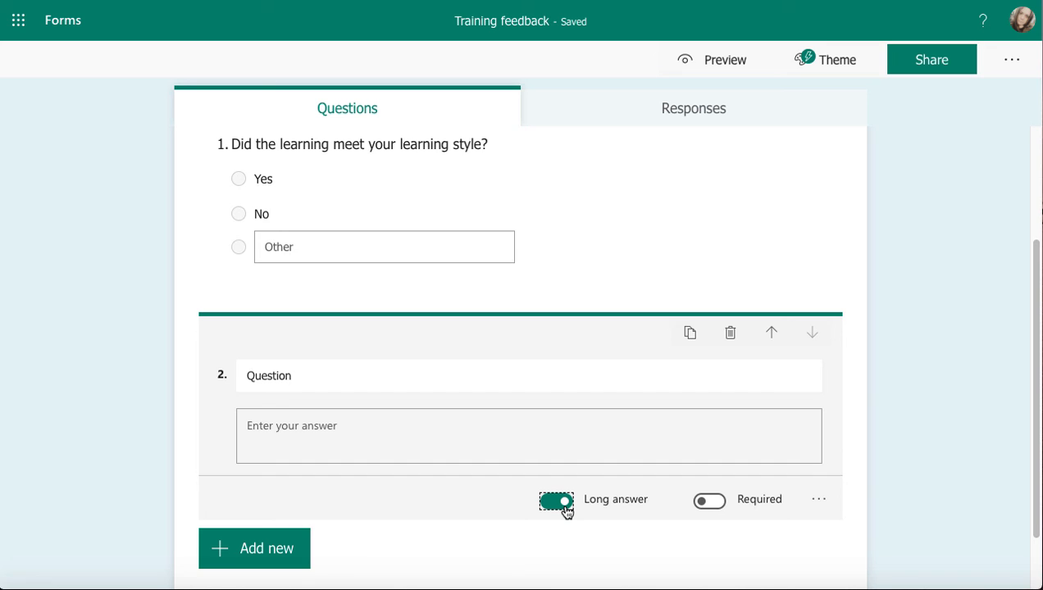
Step: Set the second question's wording to "What could we have done better?"
click(315, 373)
text(What could e)
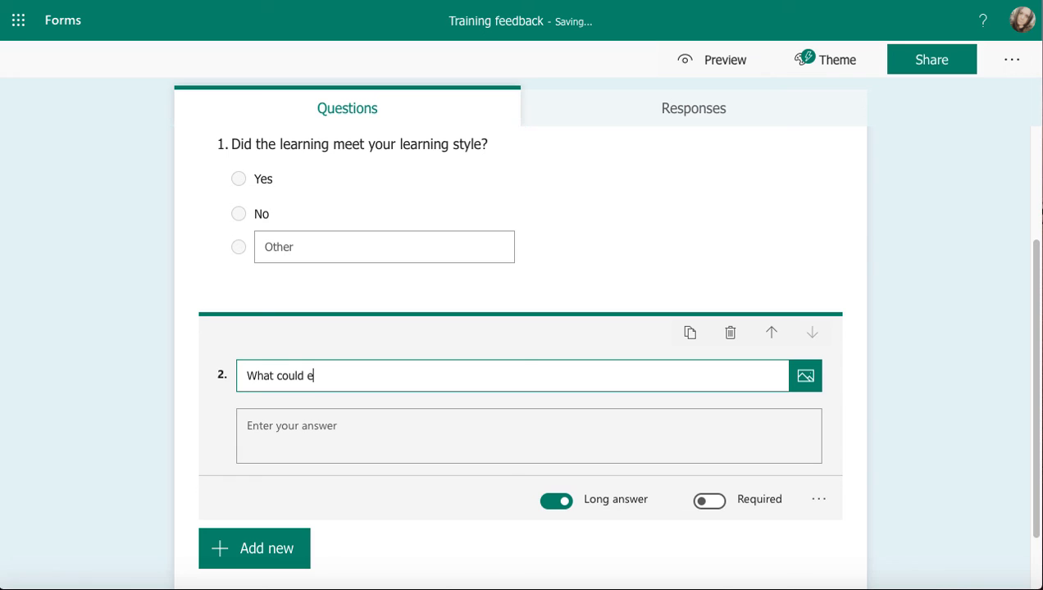
key(BackSpace)
text(we have done better?)
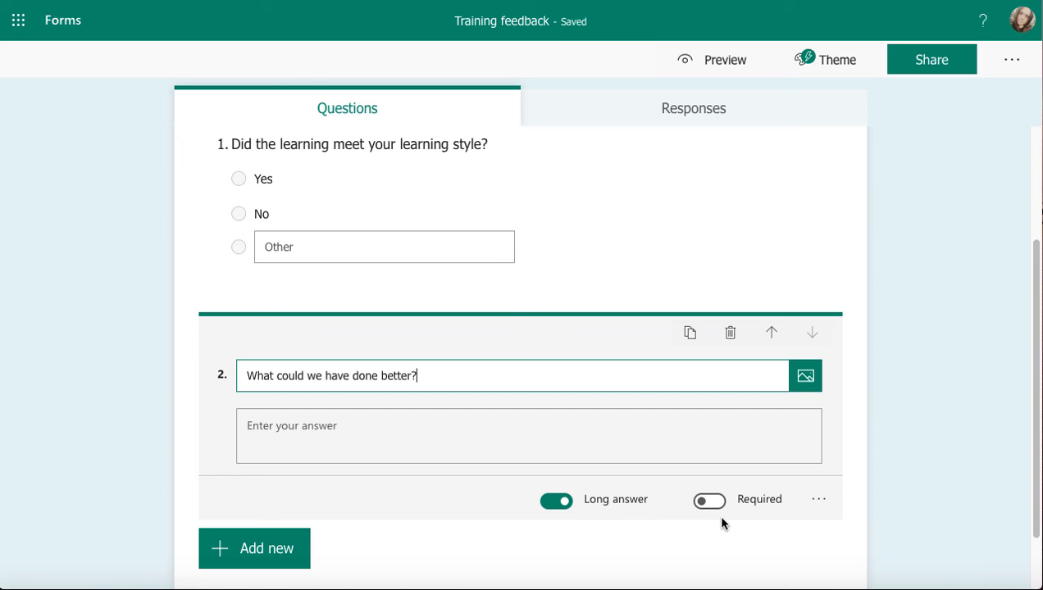
Step: Preview the form as respondents see it and switch the preview to the Mobile view
click(818, 503)
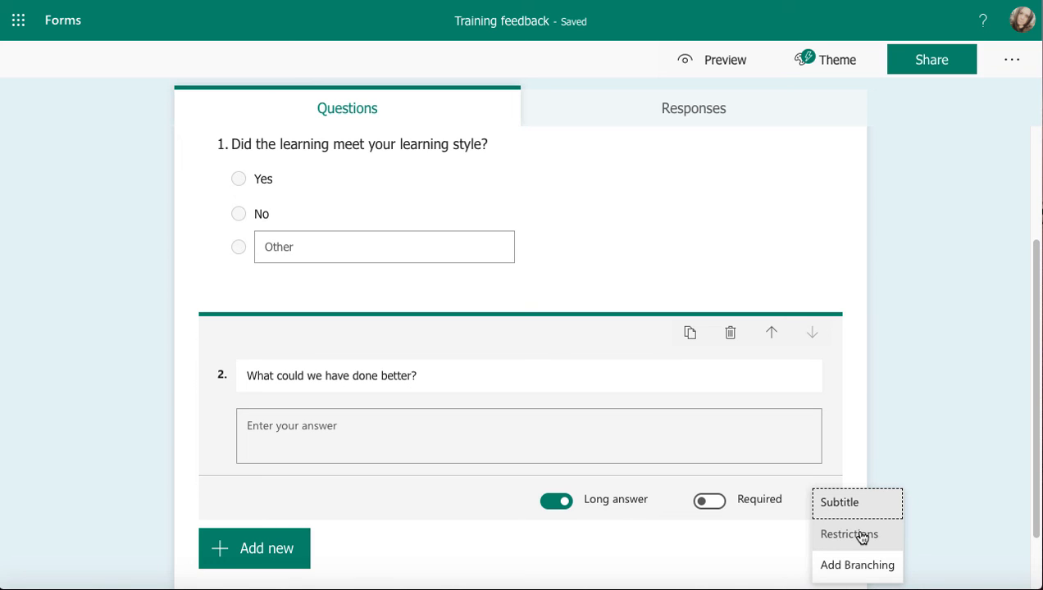
click(691, 63)
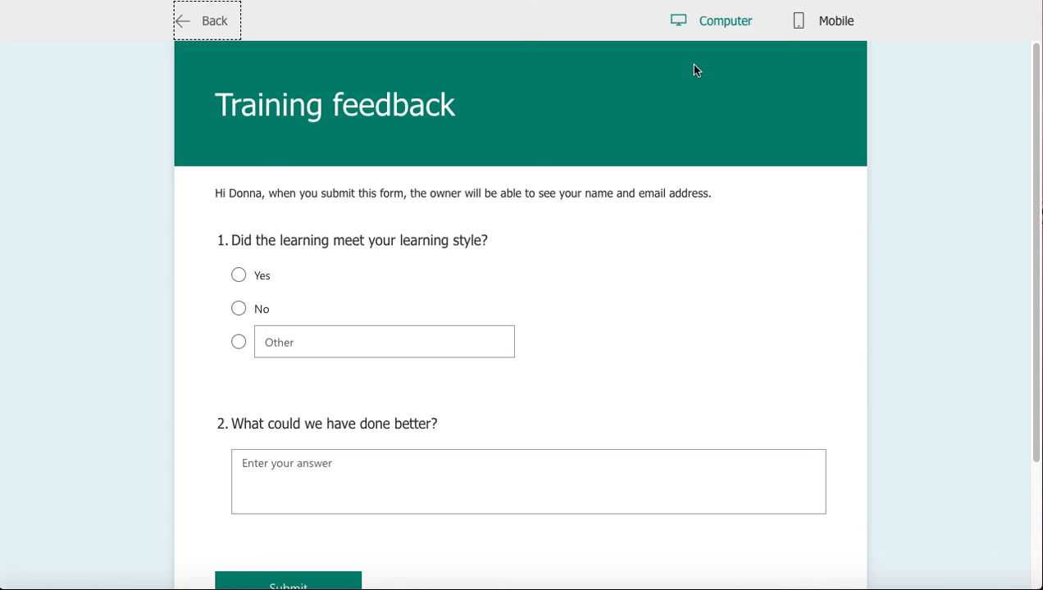
click(821, 31)
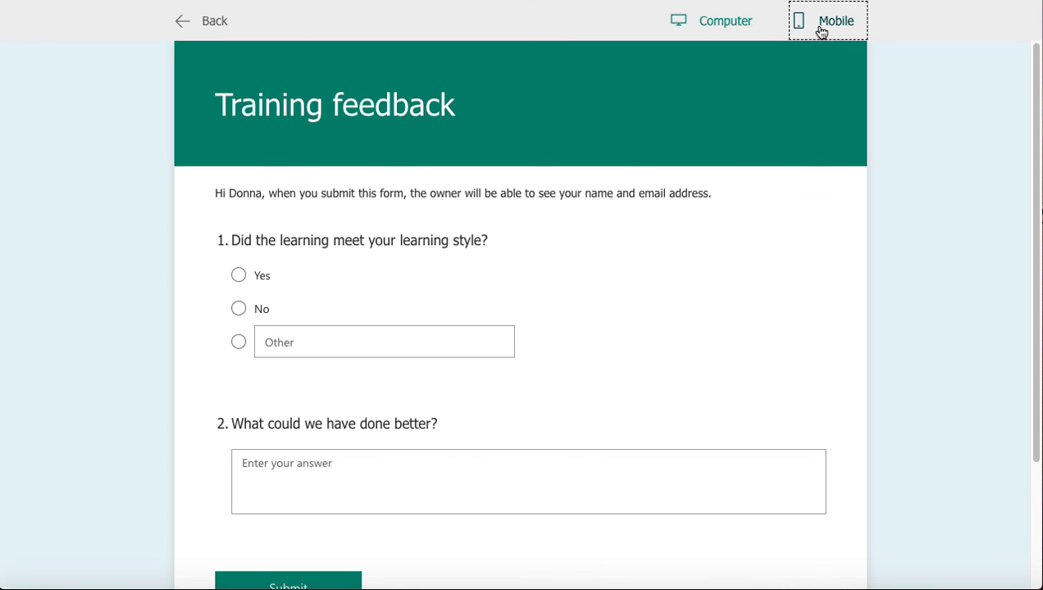